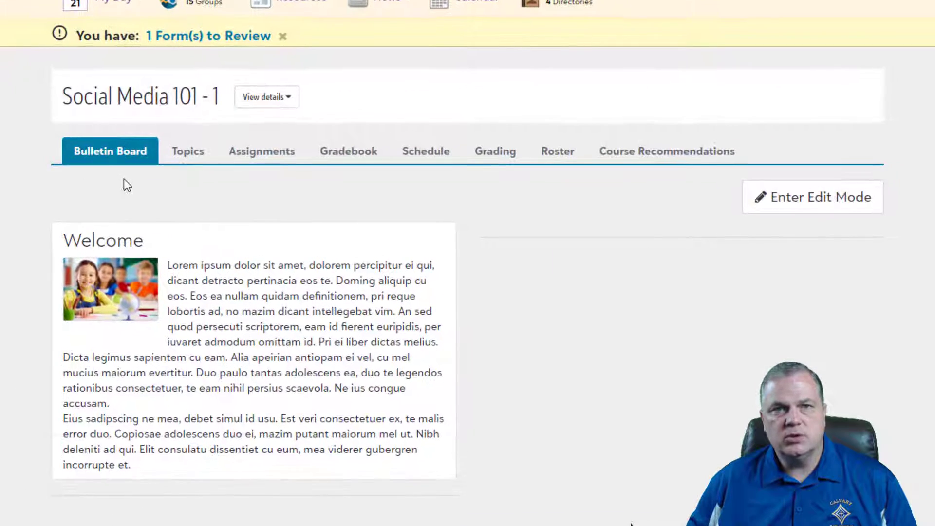
Step: Enter edit mode on the bulletin board and review its Text, Links, Announcements and News blocks
{"action": "left_click", "coordinate": [812, 209]}
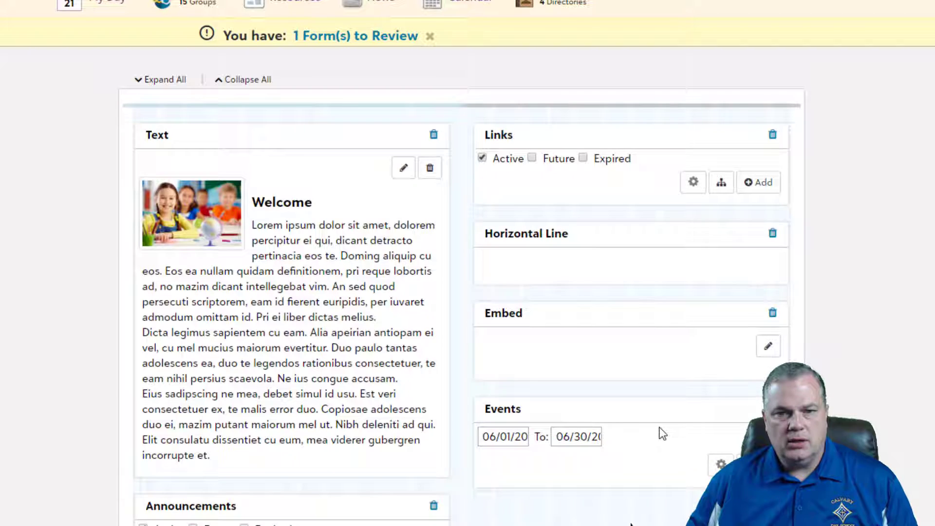
{"action": "scroll", "coordinate": [657, 428], "scroll_direction": "down", "scroll_amount": 3}
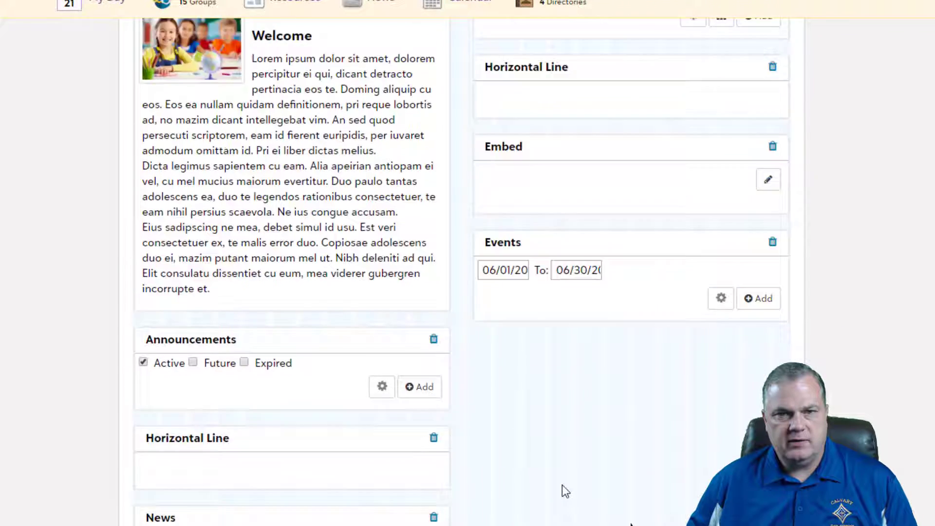
{"action": "scroll", "coordinate": [562, 485], "scroll_direction": "up", "scroll_amount": 2}
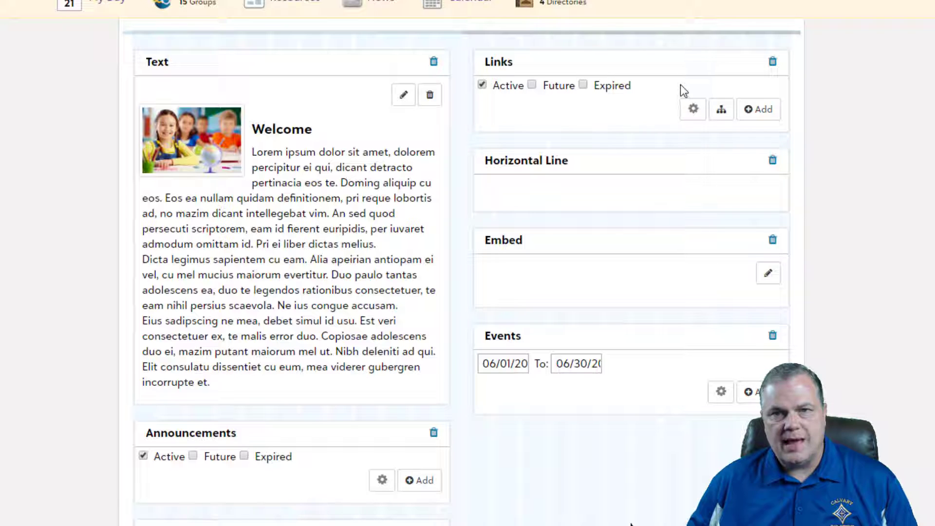
Step: Add a new link in the Links block titled 'Calvary Day School', leaving the URL for next
{"action": "left_click", "coordinate": [761, 110]}
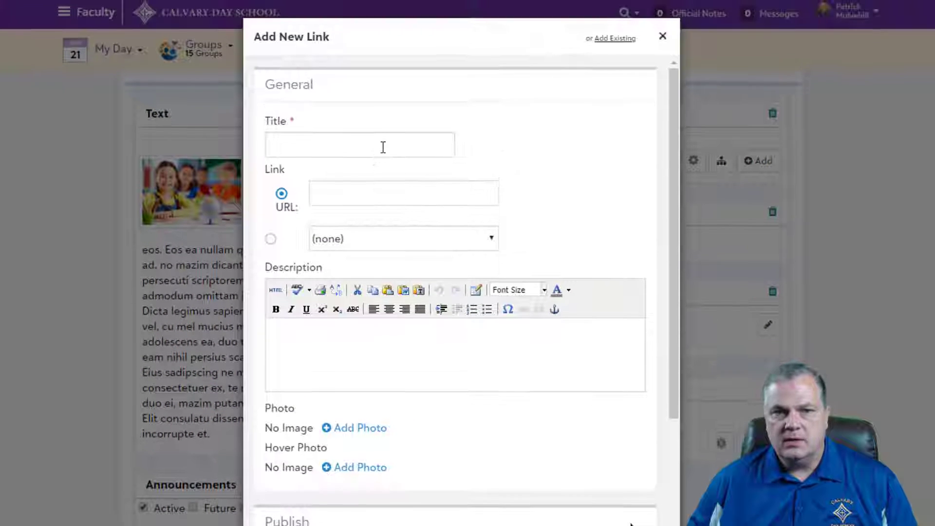
{"action": "left_click", "coordinate": [384, 147]}
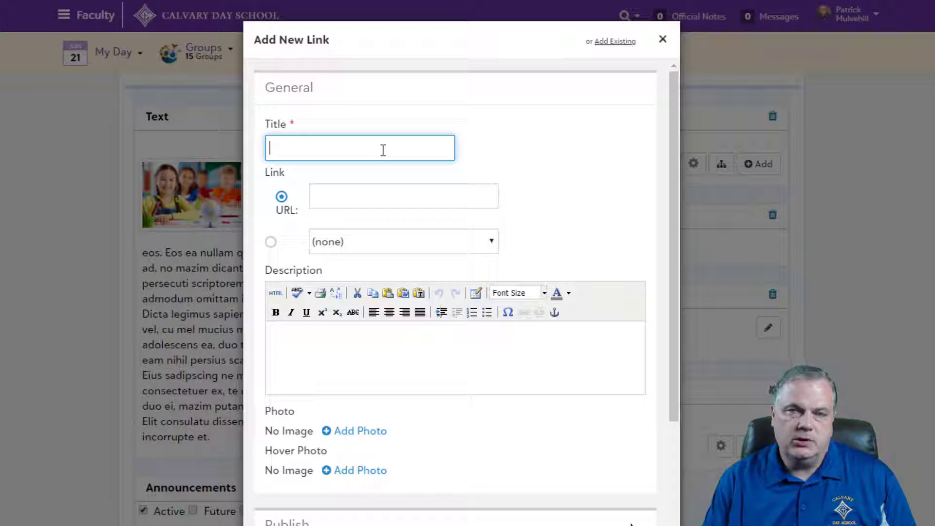
{"action": "type", "text": "Calvary Day School"}
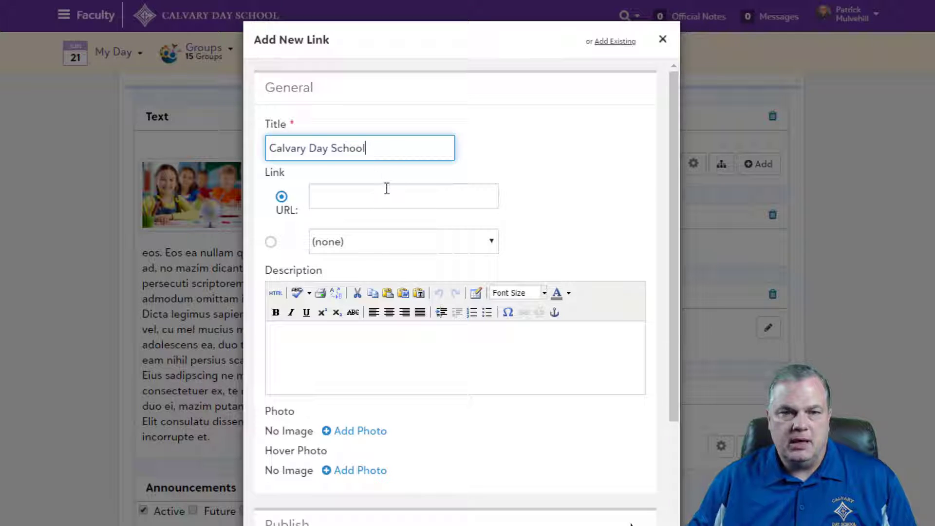
{"action": "left_click", "coordinate": [388, 193]}
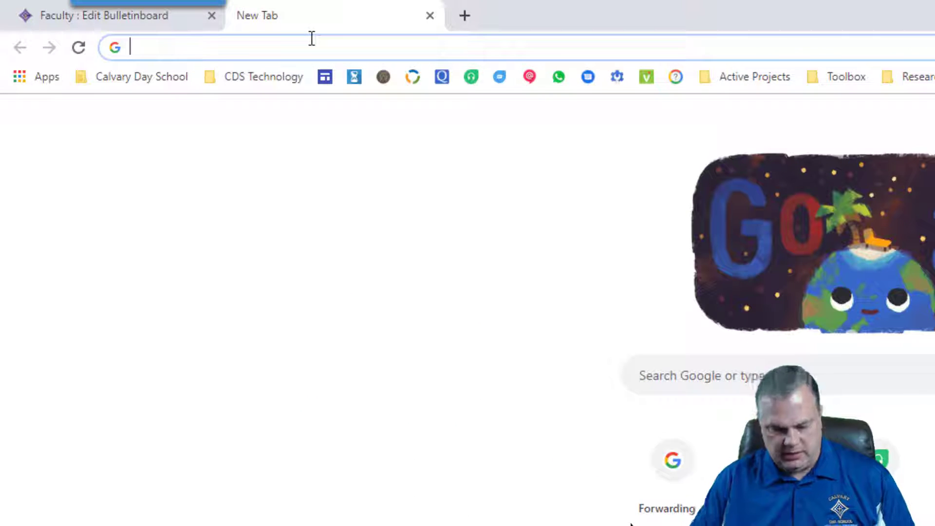
Step: Load the Calvary Day School website in a new Chrome tab and copy its address
{"action": "type", "text": "calvarydayschool.com"}
{"action": "key", "text": "Return"}
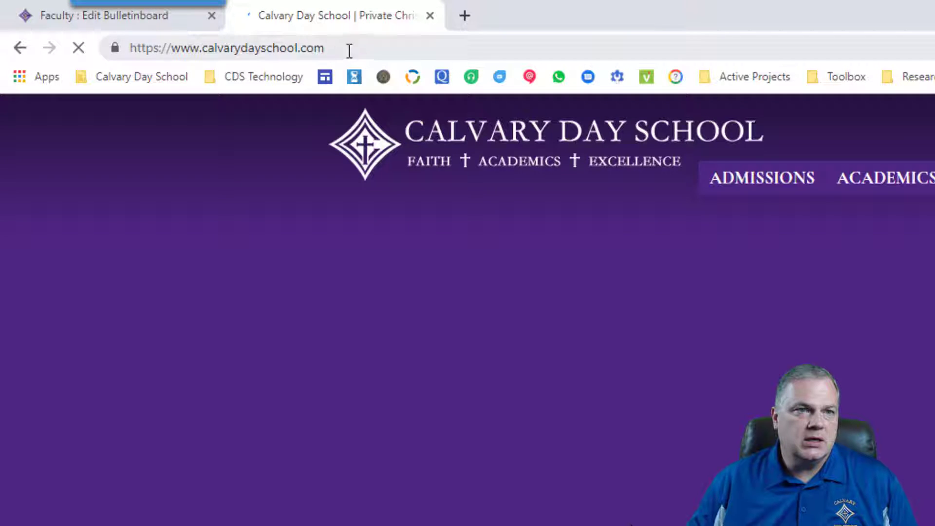
{"action": "left_click", "coordinate": [355, 48]}
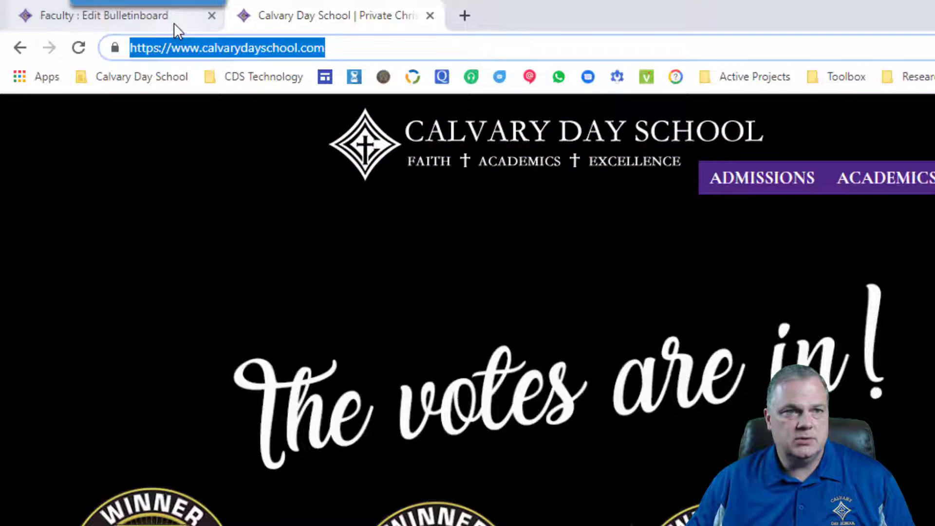
{"action": "right_click", "coordinate": [195, 51]}
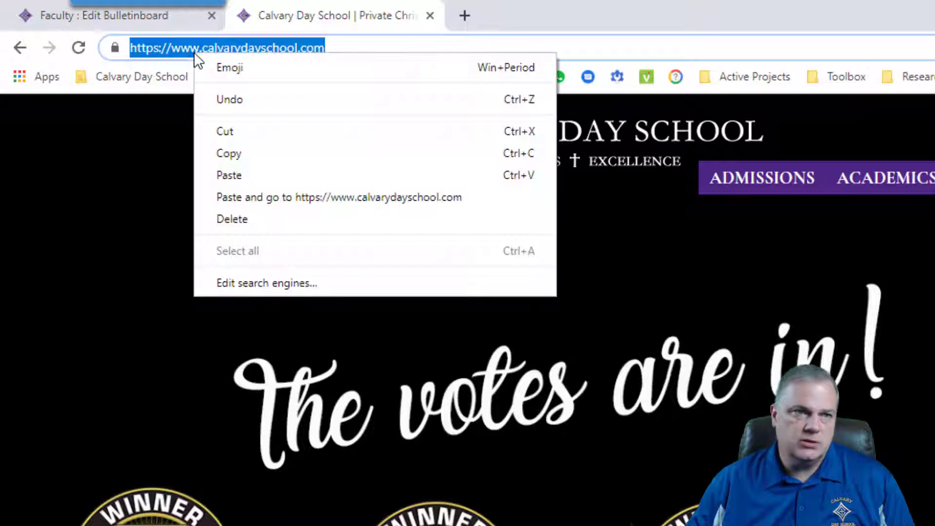
{"action": "left_click", "coordinate": [268, 154]}
{"action": "left_click", "coordinate": [142, 18]}
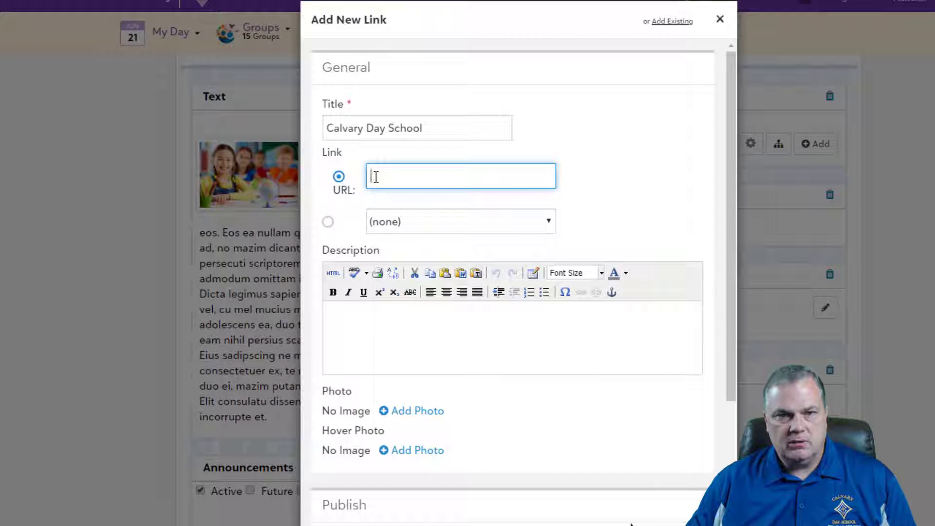
{"action": "right_click", "coordinate": [493, 240]}
{"action": "left_click", "coordinate": [408, 288]}
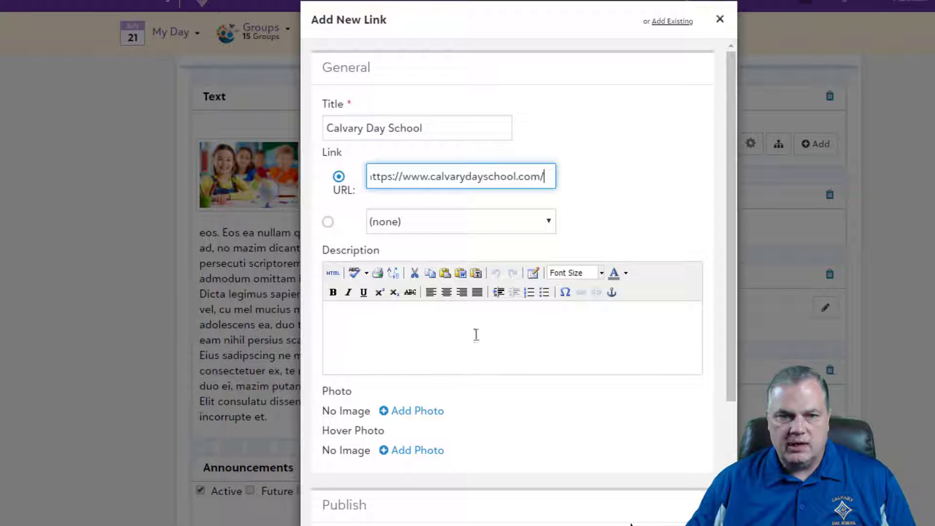
Step: Give the link the description 'This is what a description would look like.' and attach a hand-writing photo
{"action": "left_click", "coordinate": [435, 329]}
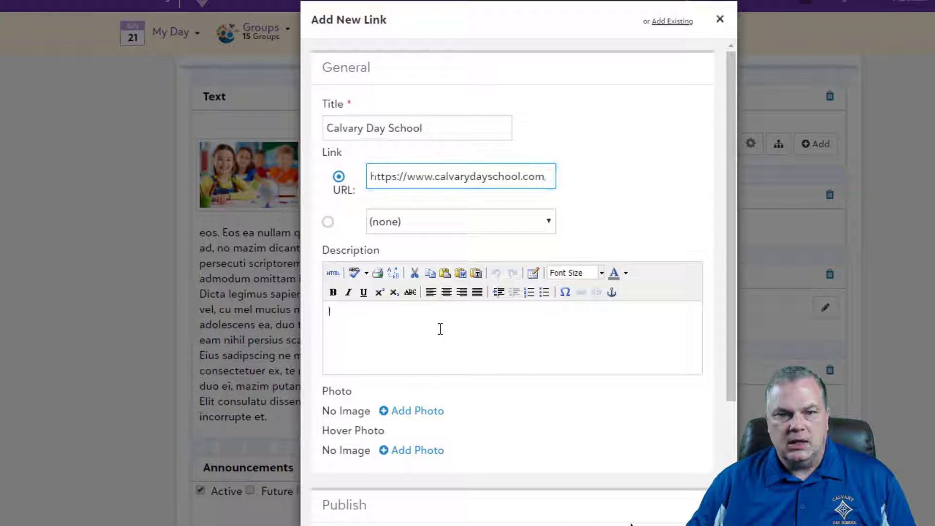
{"action": "type", "text": "This is what a description would look"}
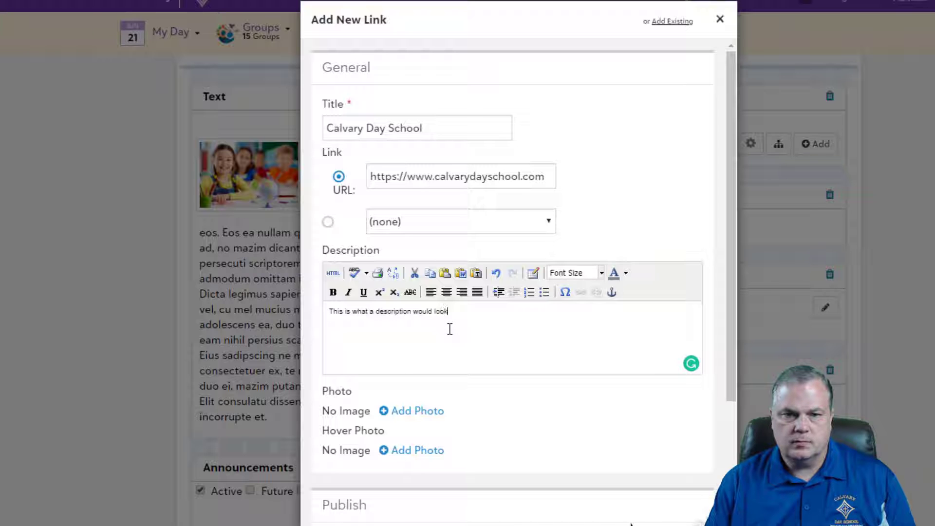
{"action": "type", "text": "."}
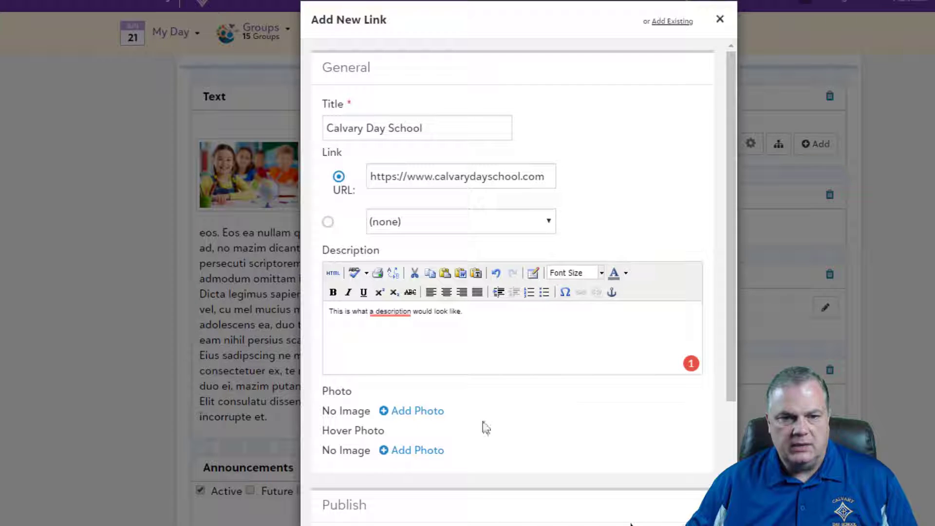
{"action": "left_click", "coordinate": [419, 412]}
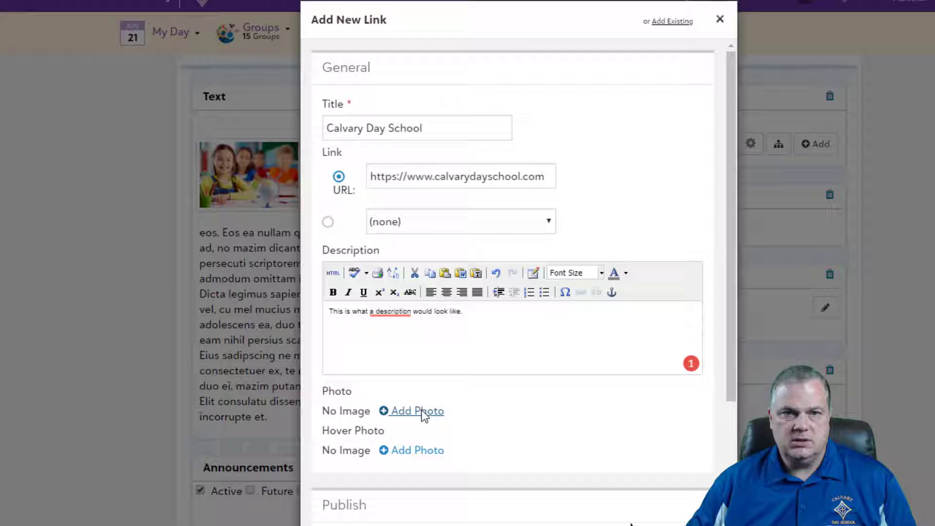
{"action": "key", "text": "Escape"}
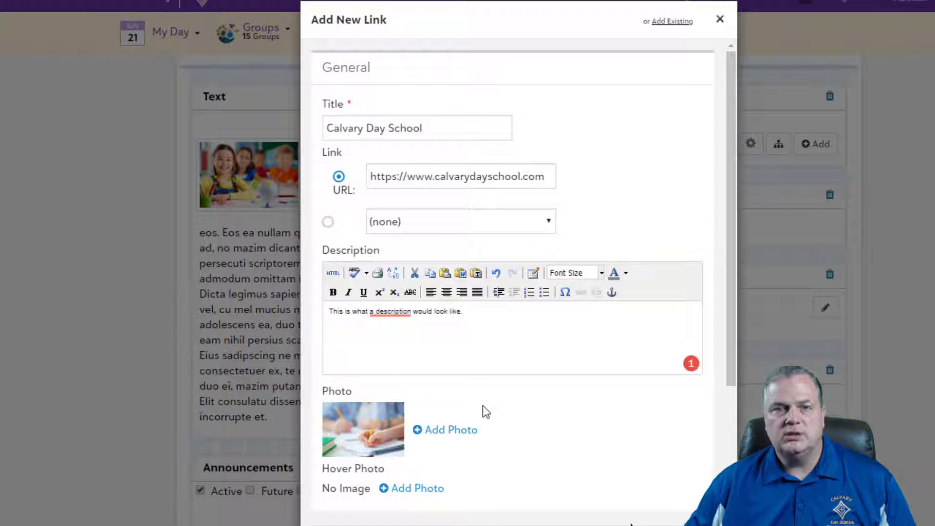
Step: Publish the link to Social Media 101 - 1 and 101 - 2, and save it
{"action": "scroll", "coordinate": [483, 405], "scroll_direction": "down", "scroll_amount": 3}
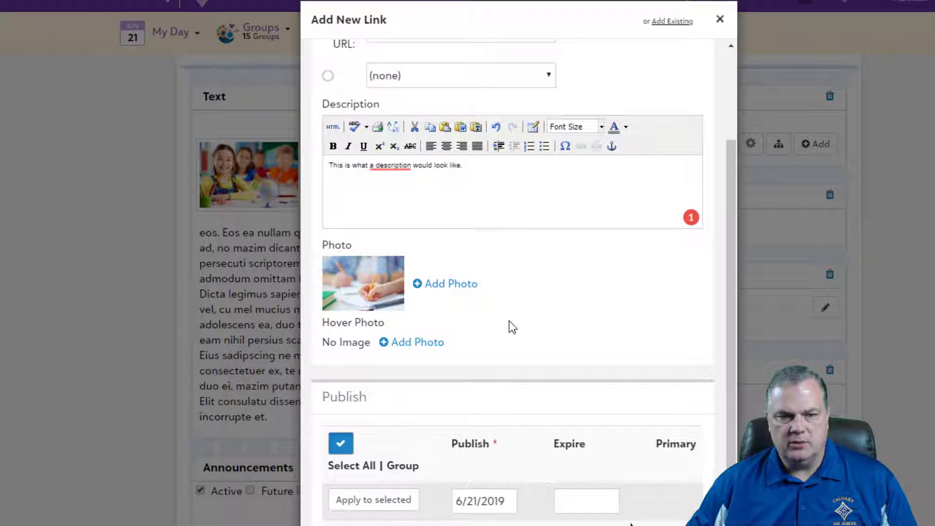
{"action": "scroll", "coordinate": [507, 325], "scroll_direction": "down", "scroll_amount": 3}
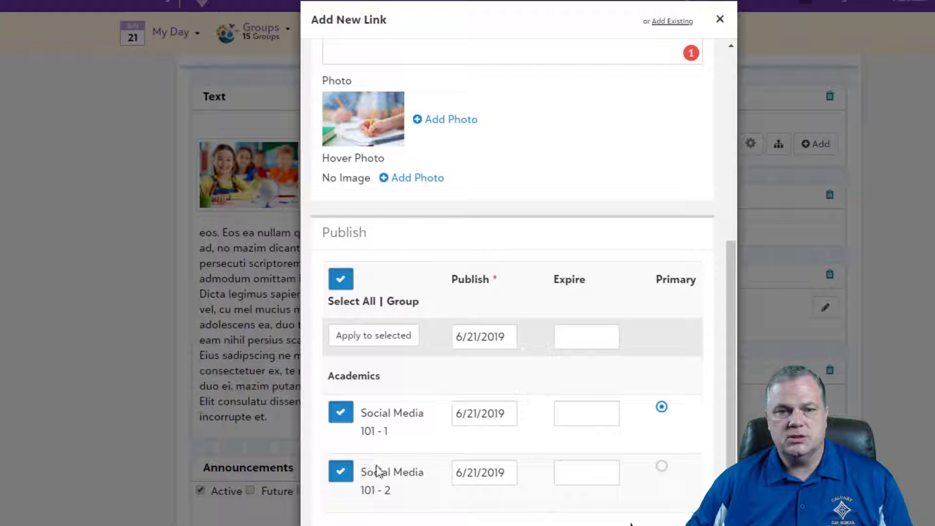
{"action": "left_click", "coordinate": [344, 471]}
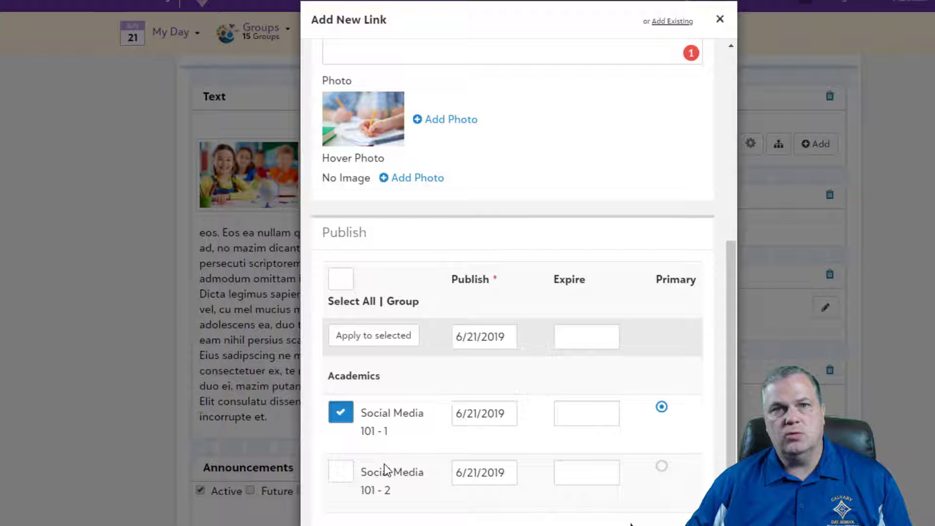
{"action": "left_click", "coordinate": [374, 490]}
{"action": "scroll", "coordinate": [391, 488], "scroll_direction": "up", "scroll_amount": 6}
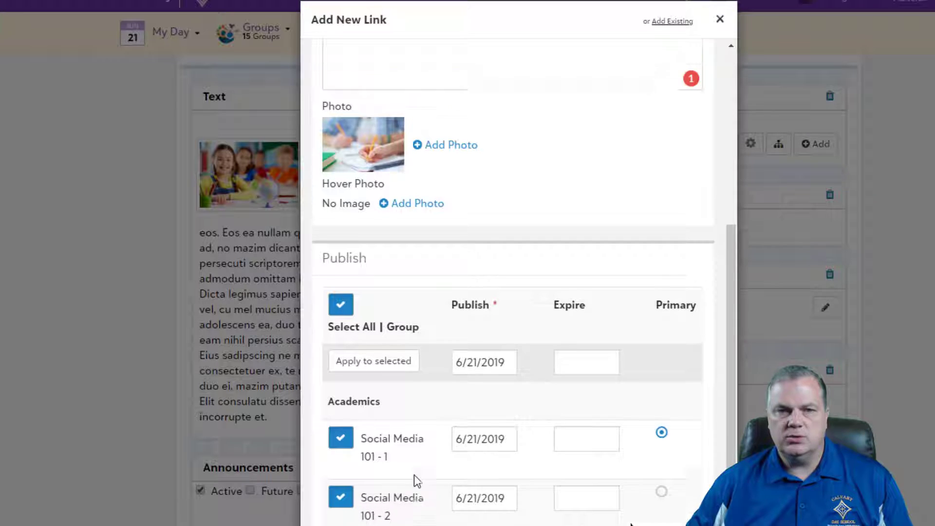
{"action": "scroll", "coordinate": [390, 416], "scroll_direction": "down", "scroll_amount": 8}
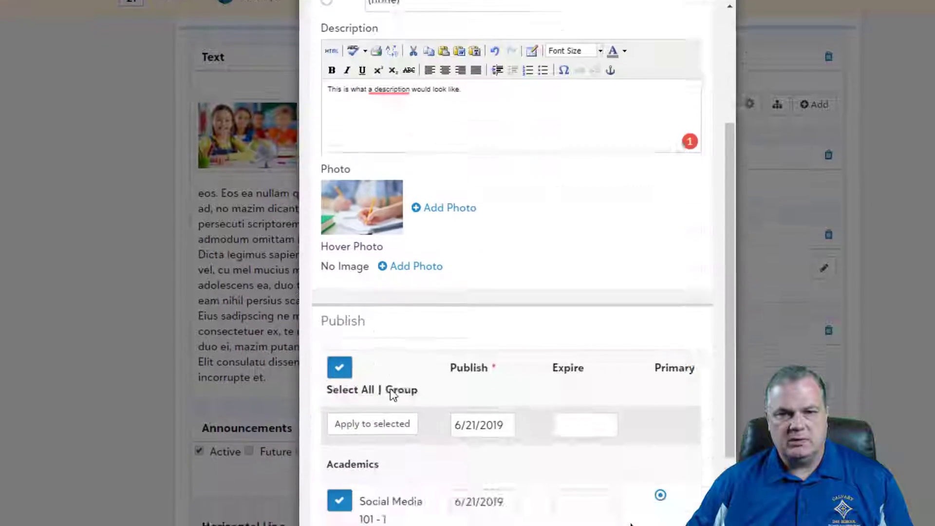
{"action": "left_click", "coordinate": [331, 492]}
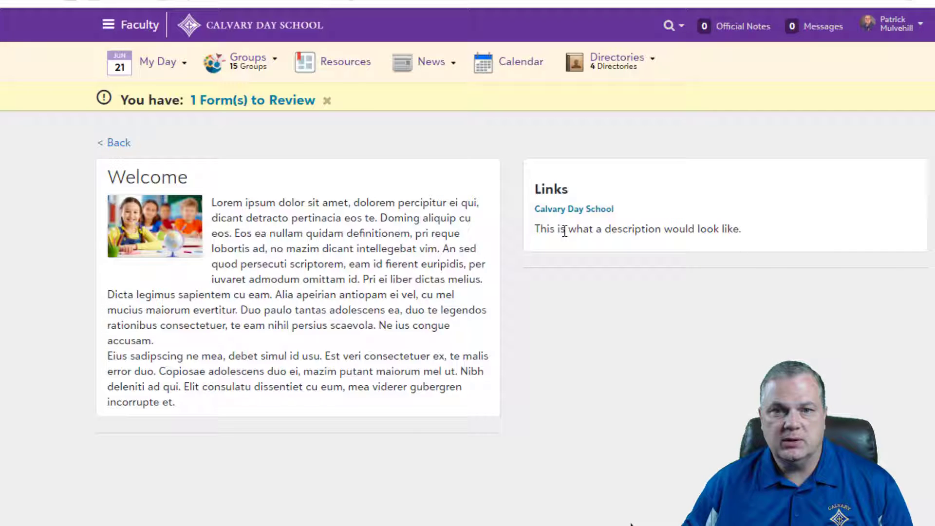
Step: Test that the Calvary Day School link opens the school website, then return to the layout editor
{"action": "left_click", "coordinate": [566, 209]}
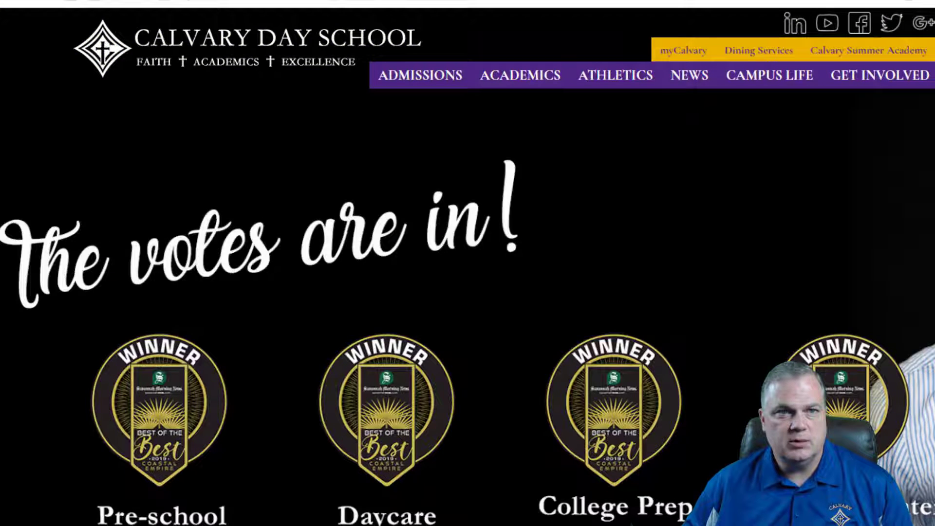
{"action": "key", "text": "ctrl+w"}
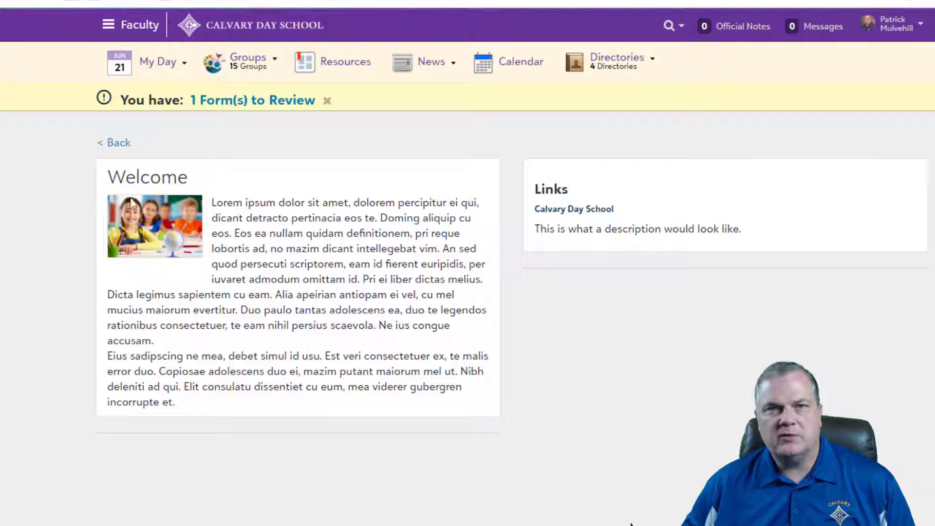
{"action": "left_click", "coordinate": [120, 144]}
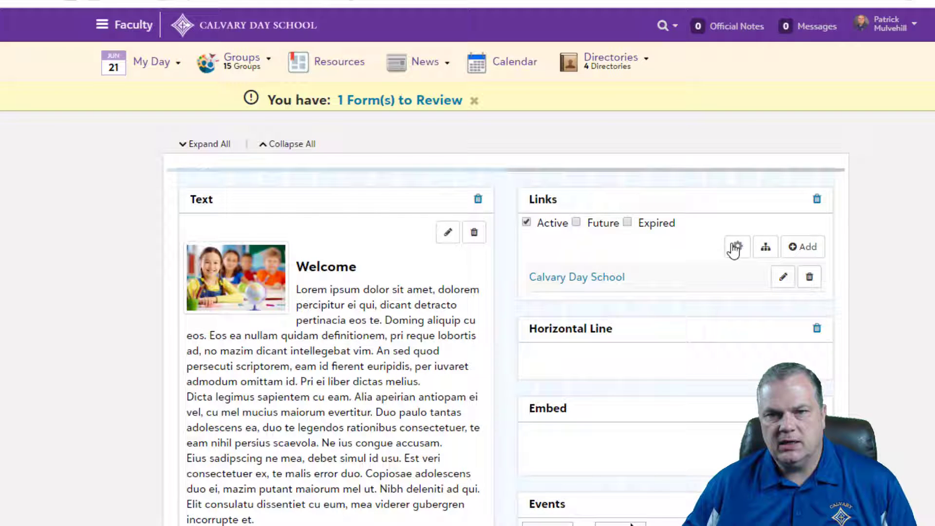
{"action": "left_click", "coordinate": [736, 247]}
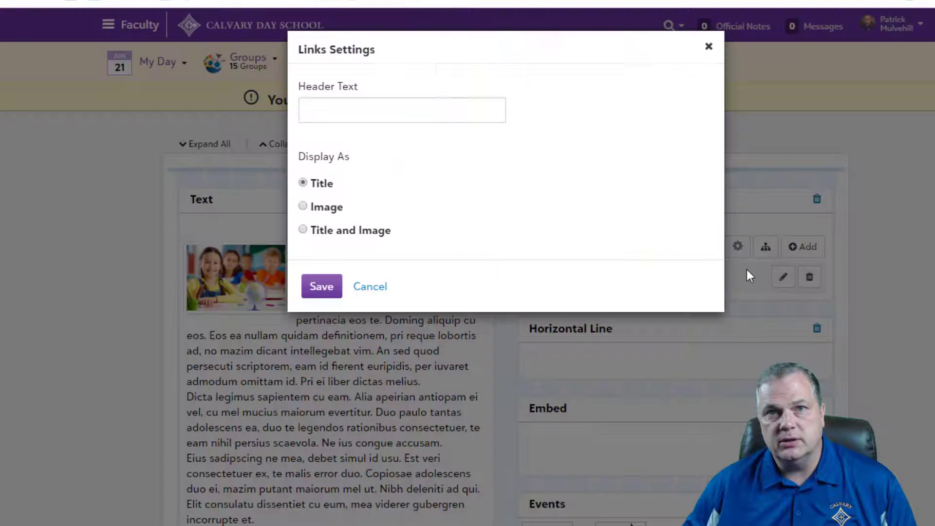
Step: Set the Links header to 'Class Links' with links displayed as Title and Image, and save
{"action": "left_click", "coordinate": [361, 113]}
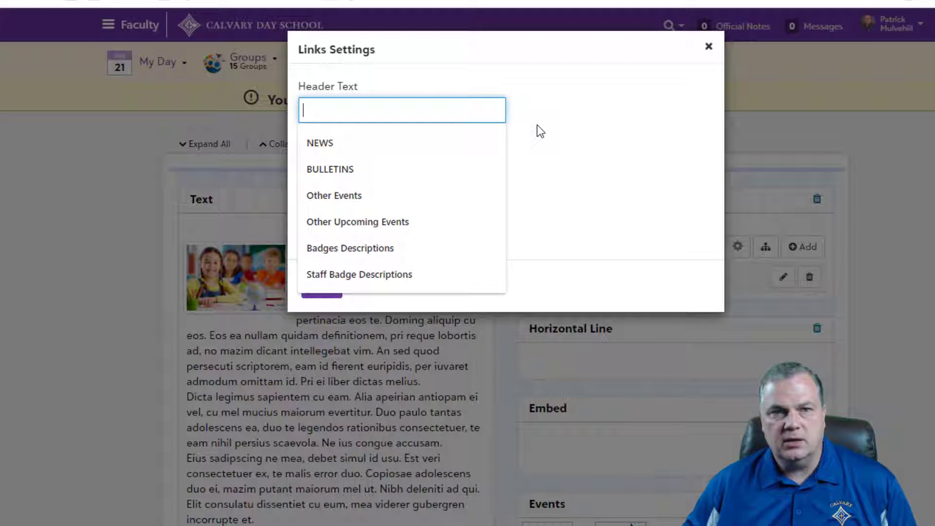
{"action": "left_click", "coordinate": [555, 116]}
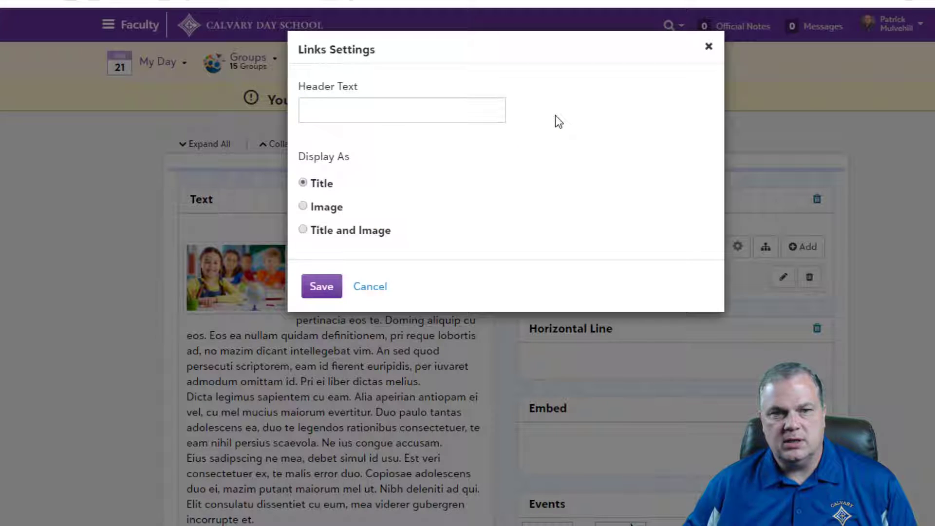
{"action": "left_click", "coordinate": [468, 111]}
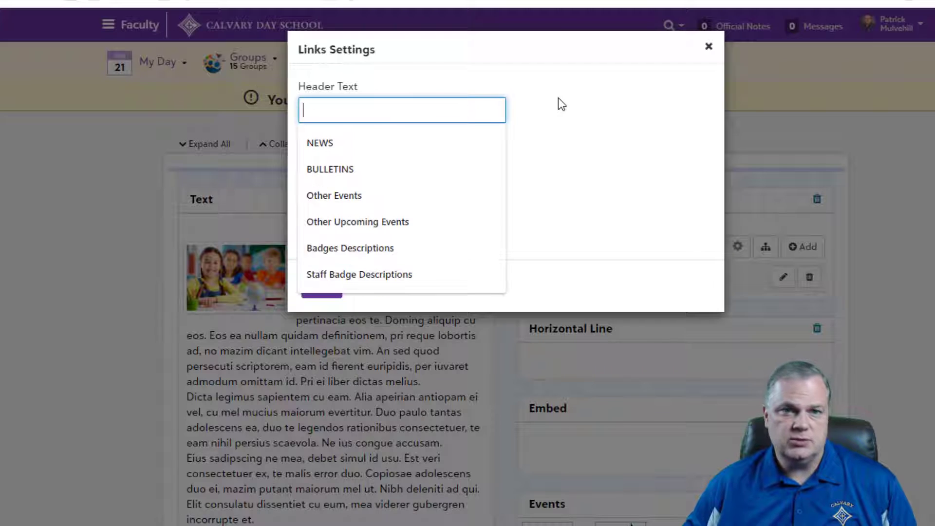
{"action": "type", "text": "Class:"}
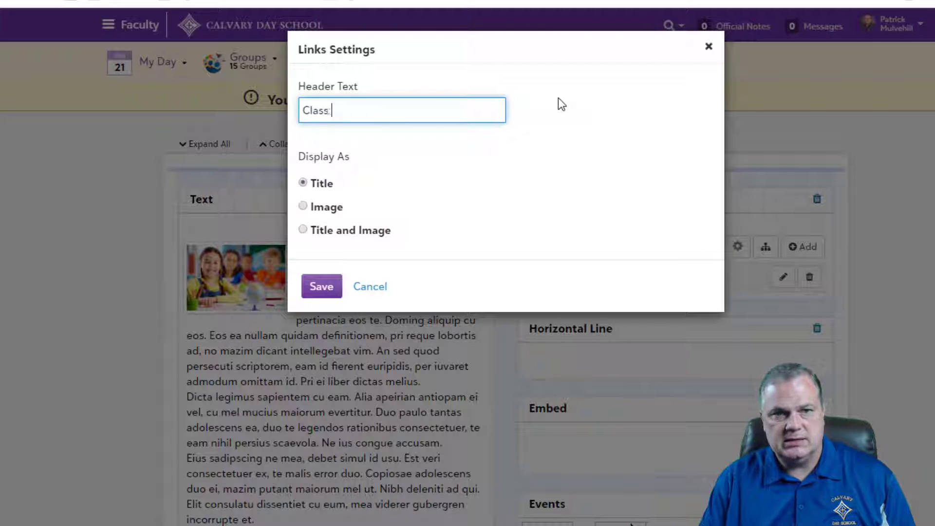
{"action": "left_click", "coordinate": [527, 156]}
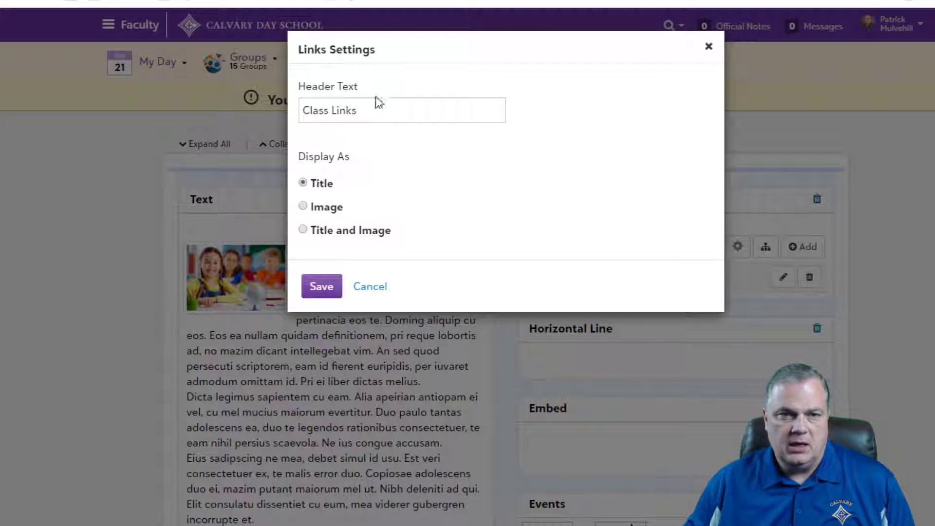
{"action": "left_click", "coordinate": [387, 113]}
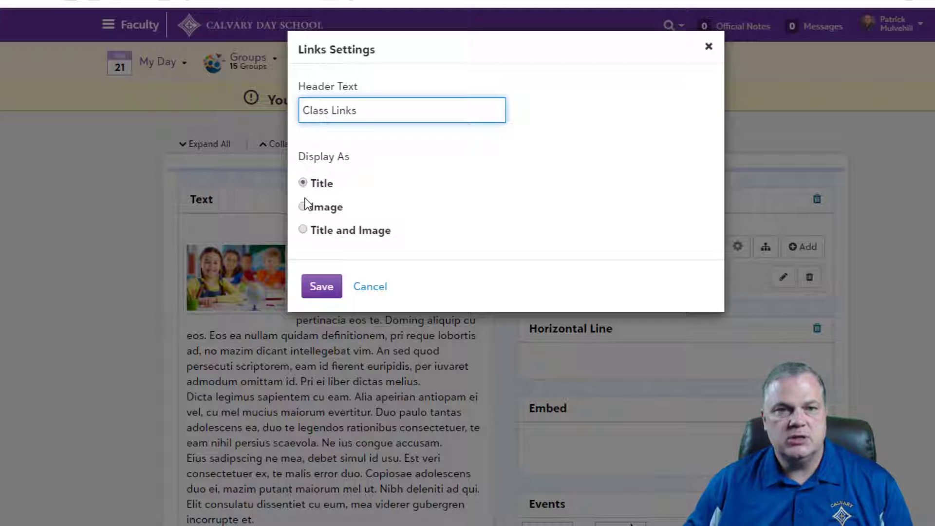
{"action": "left_click", "coordinate": [327, 234]}
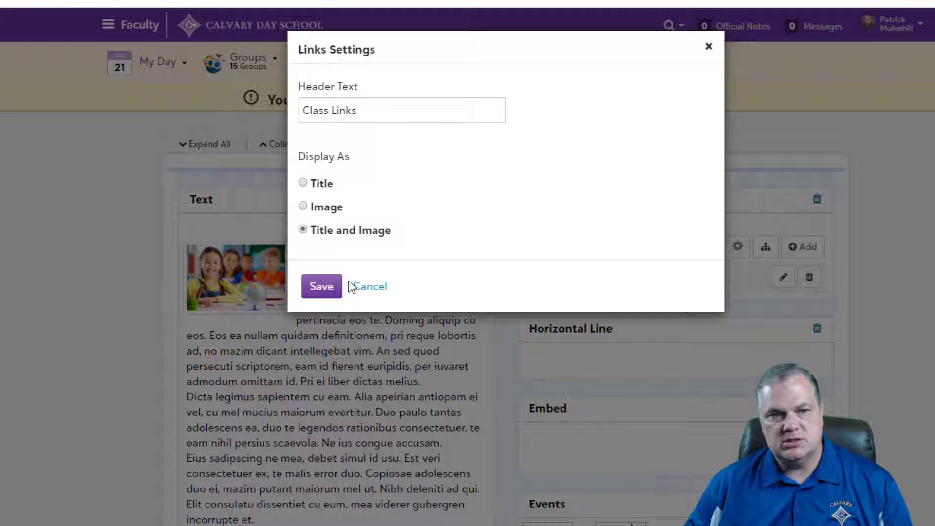
{"action": "left_click", "coordinate": [318, 295]}
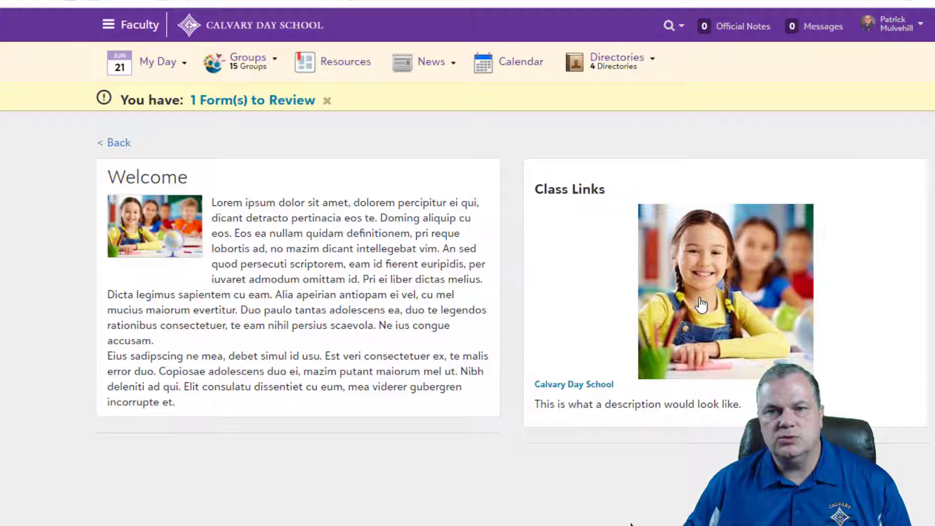
{"action": "left_click", "coordinate": [715, 281]}
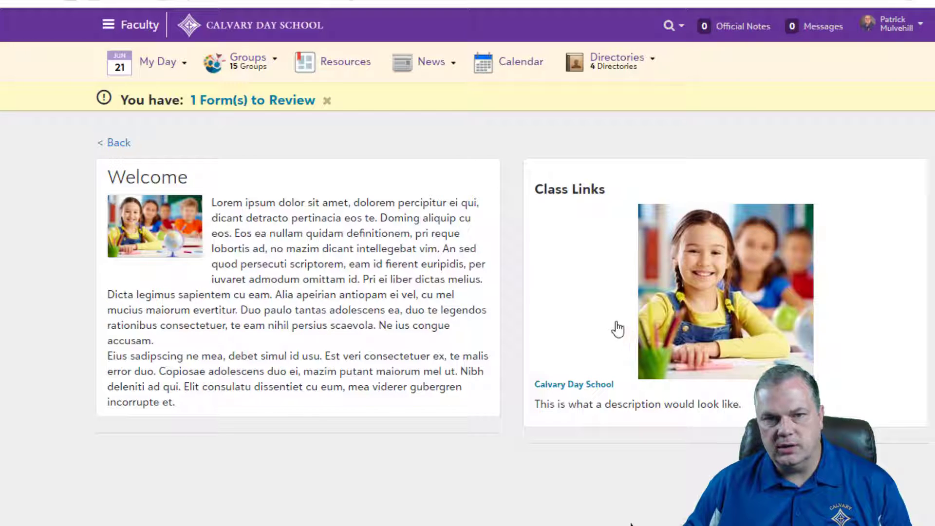
{"action": "left_click", "coordinate": [110, 146]}
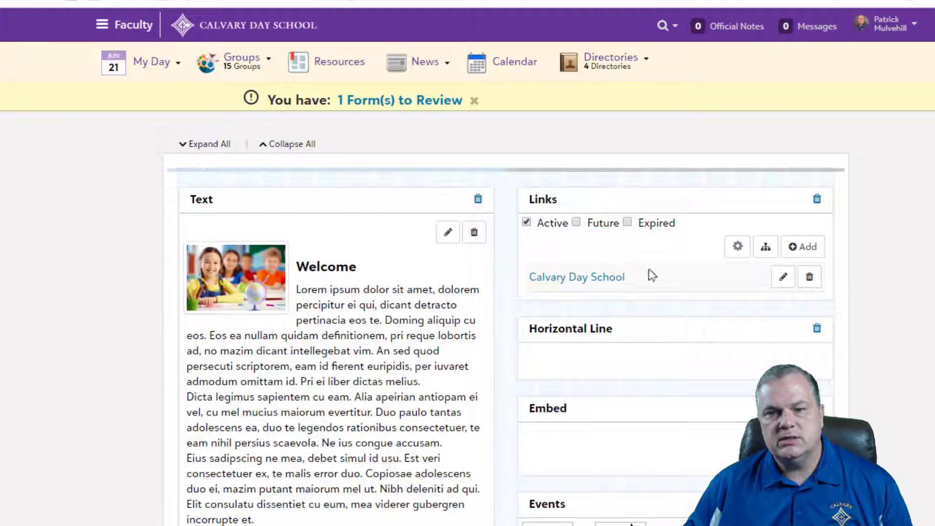
Step: Review the Calvary Day School link's edit fields and close the editor without changes
{"action": "left_click", "coordinate": [778, 278]}
{"action": "scroll", "coordinate": [569, 445], "scroll_direction": "down", "scroll_amount": 5}
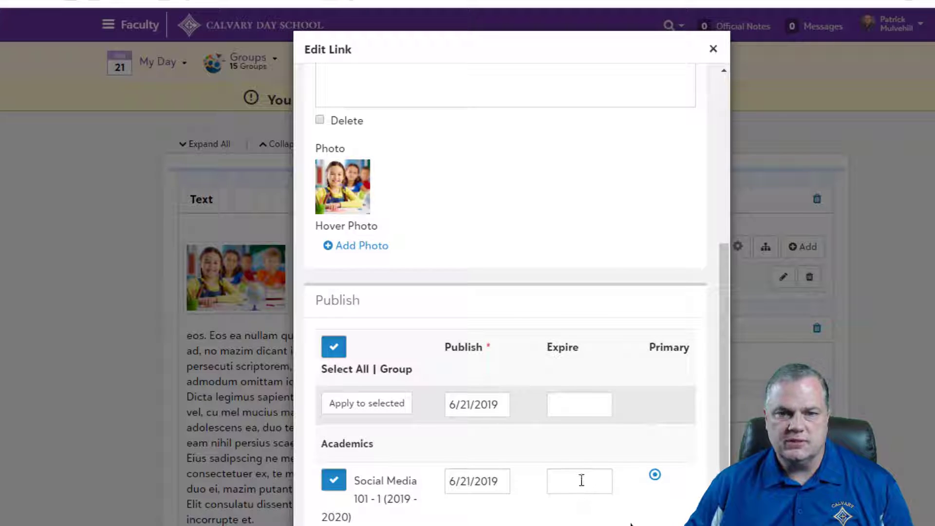
{"action": "scroll", "coordinate": [575, 430], "scroll_direction": "up", "scroll_amount": 6}
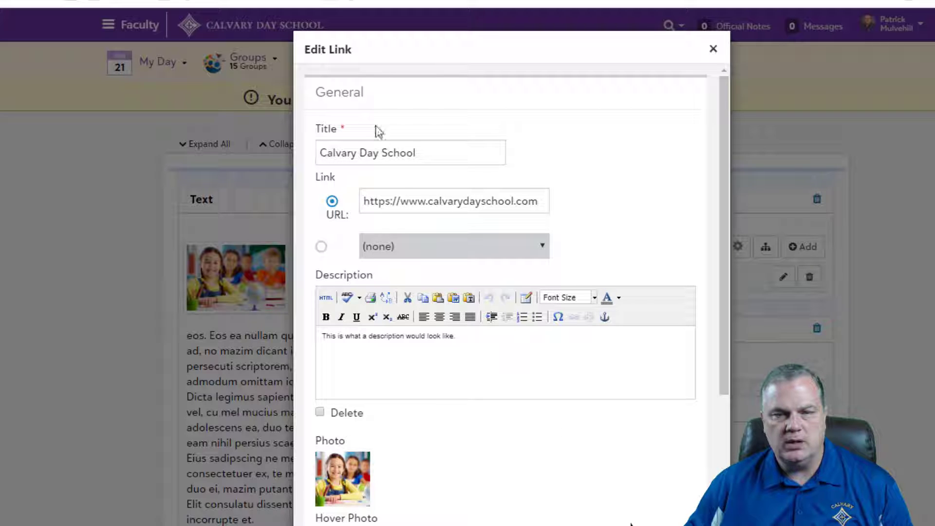
{"action": "scroll", "coordinate": [563, 344], "scroll_direction": "down", "scroll_amount": 3}
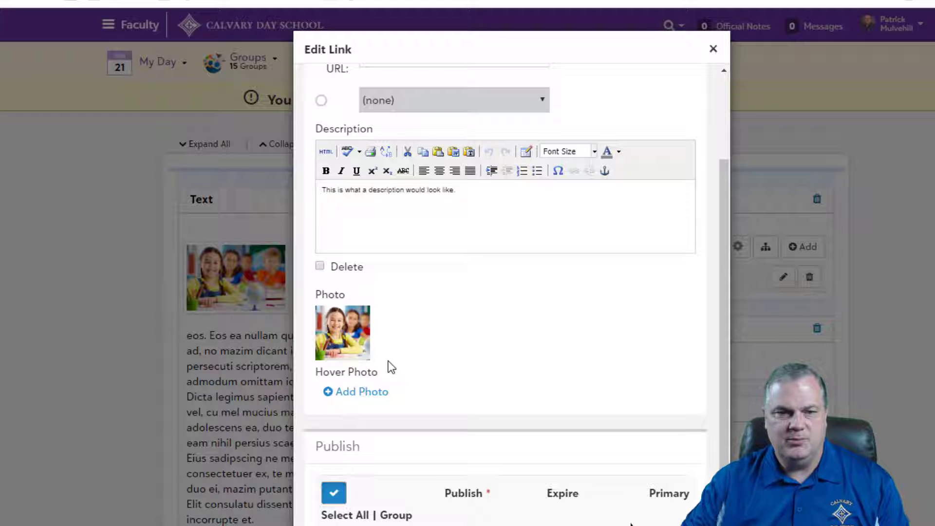
{"action": "scroll", "coordinate": [405, 364], "scroll_direction": "down", "scroll_amount": 2}
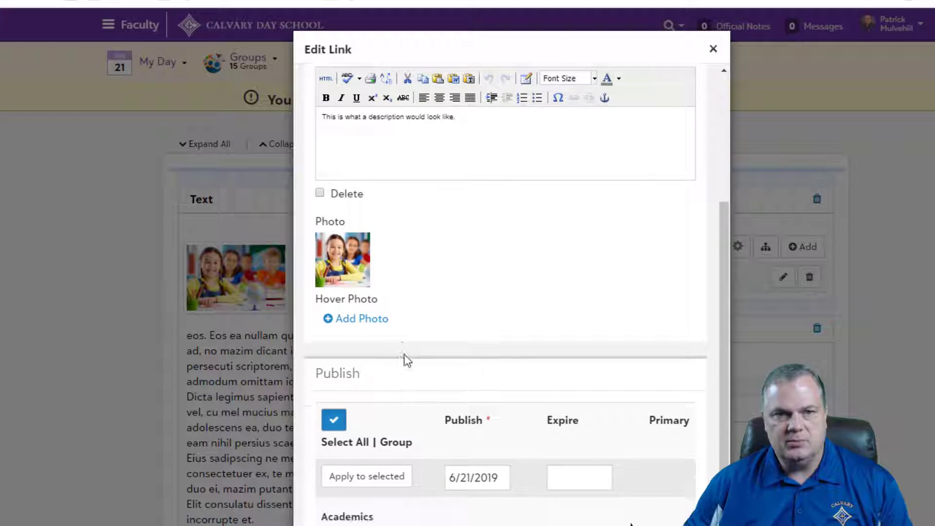
{"action": "scroll", "coordinate": [442, 370], "scroll_direction": "down", "scroll_amount": 3}
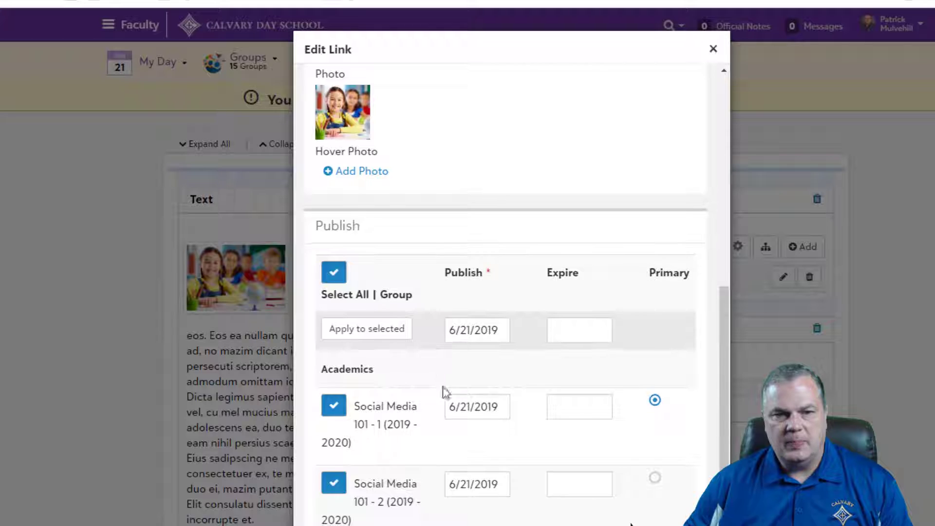
{"action": "scroll", "coordinate": [444, 389], "scroll_direction": "down", "scroll_amount": 3}
{"action": "left_click", "coordinate": [667, 331]}
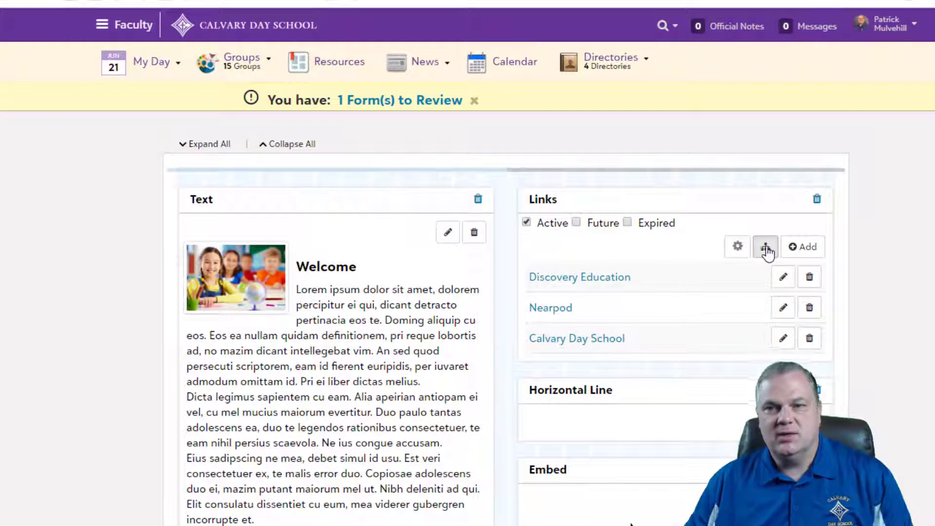
Step: In the link organizer, reorder the links, moving Nearpod above Discovery Education
{"action": "left_click", "coordinate": [765, 249]}
{"action": "left_click_drag", "start_coordinate": [350, 240], "coordinate": [321, 156]}
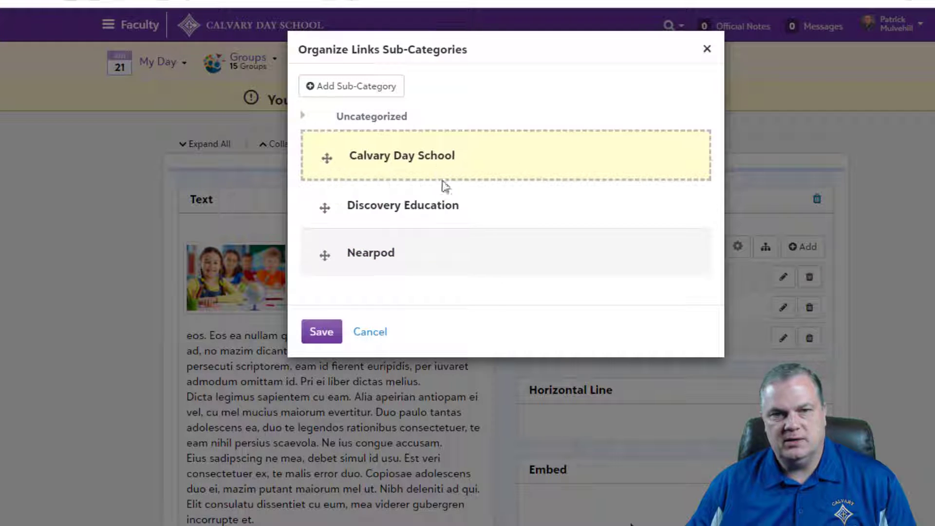
{"action": "left_click_drag", "start_coordinate": [325, 251], "coordinate": [320, 204]}
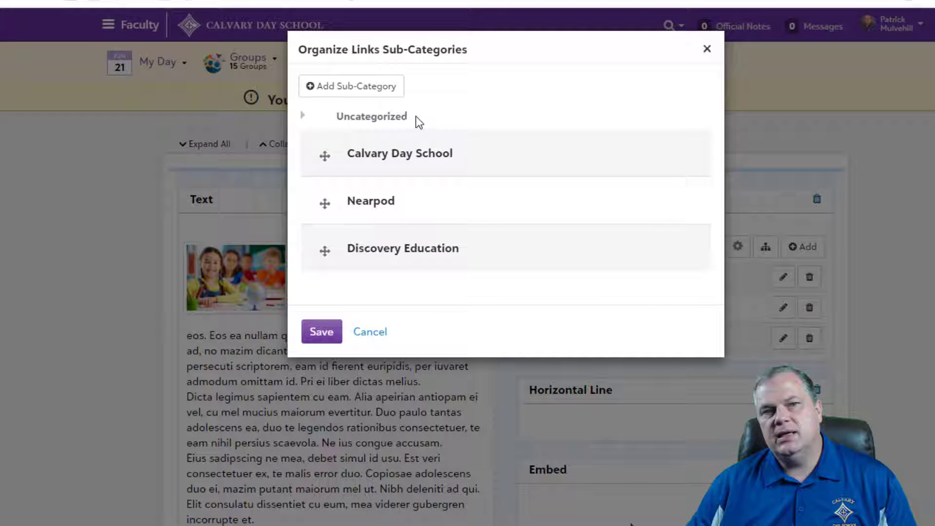
{"action": "left_click_drag", "start_coordinate": [404, 137], "coordinate": [366, 117]}
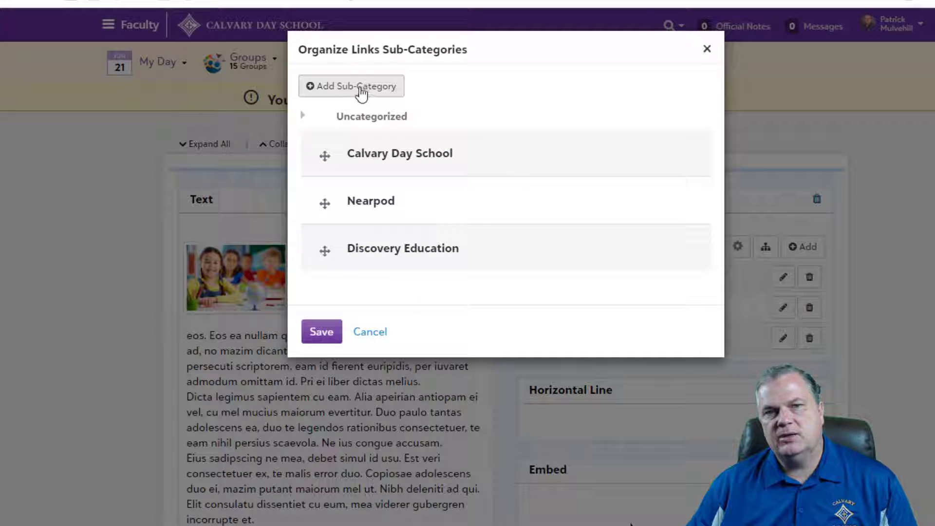
Step: Add a new link sub-category named 'Tech Tools'
{"action": "left_click", "coordinate": [362, 92]}
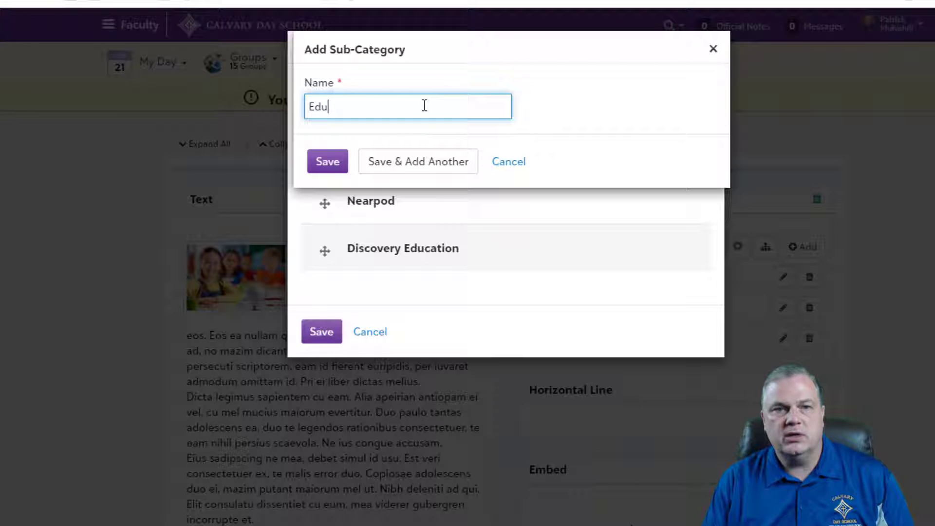
{"action": "type", "text": "Ed"}
{"action": "key", "text": "BackSpace"}
{"action": "key", "text": "BackSpace"}
{"action": "type", "text": "Tech Tools"}
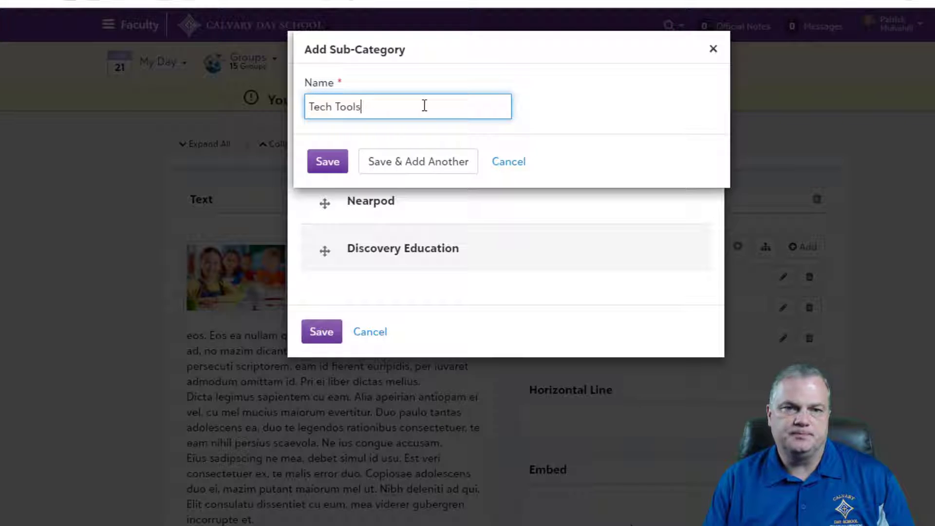
{"action": "key", "text": "Return"}
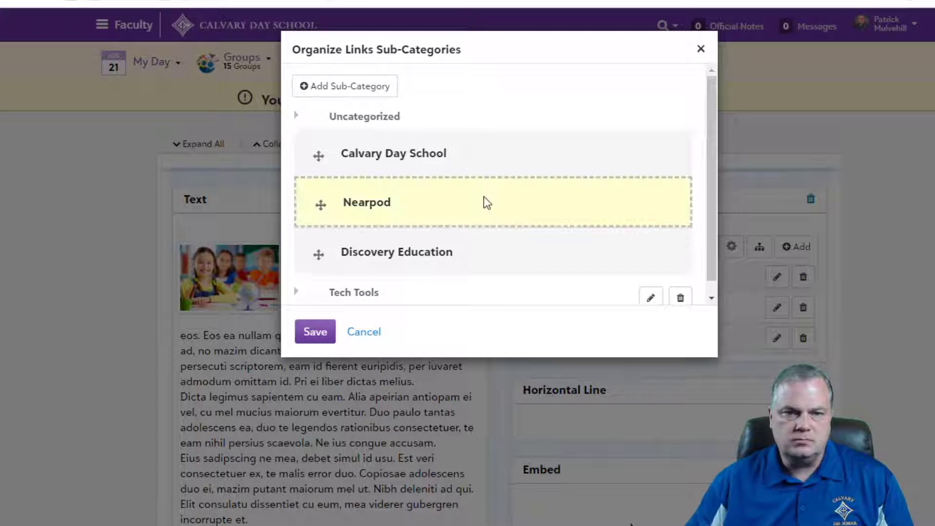
Step: Move Nearpod under Tech Tools and save the link organization
{"action": "scroll", "coordinate": [483, 199], "scroll_direction": "down", "scroll_amount": 1}
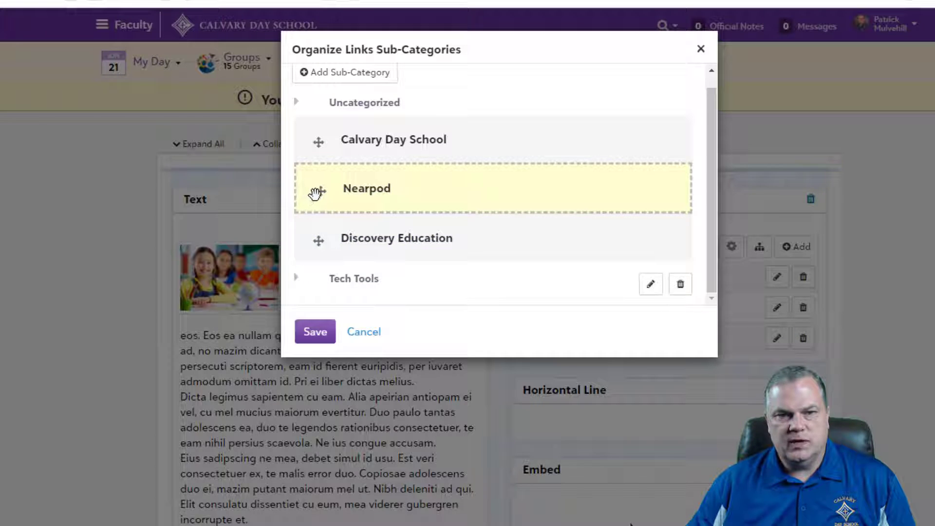
{"action": "left_click_drag", "start_coordinate": [314, 191], "coordinate": [312, 272]}
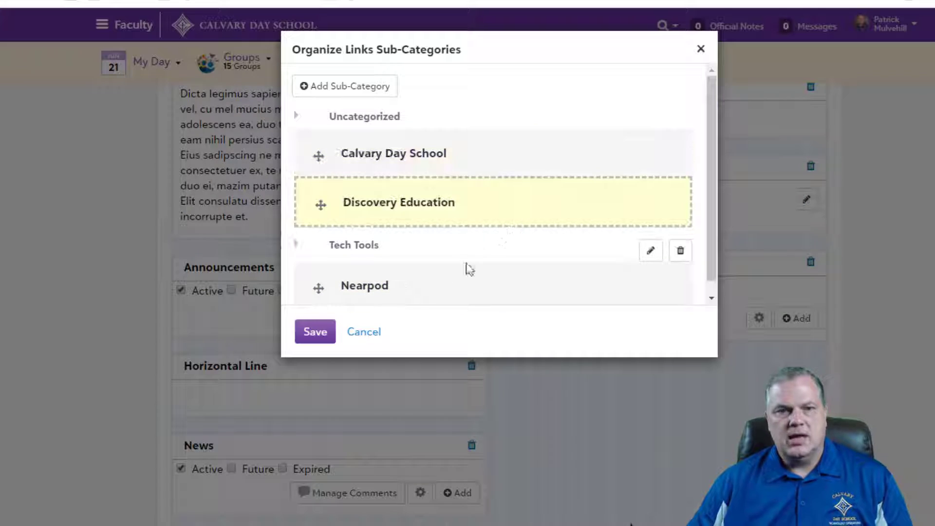
{"action": "left_click", "coordinate": [316, 331]}
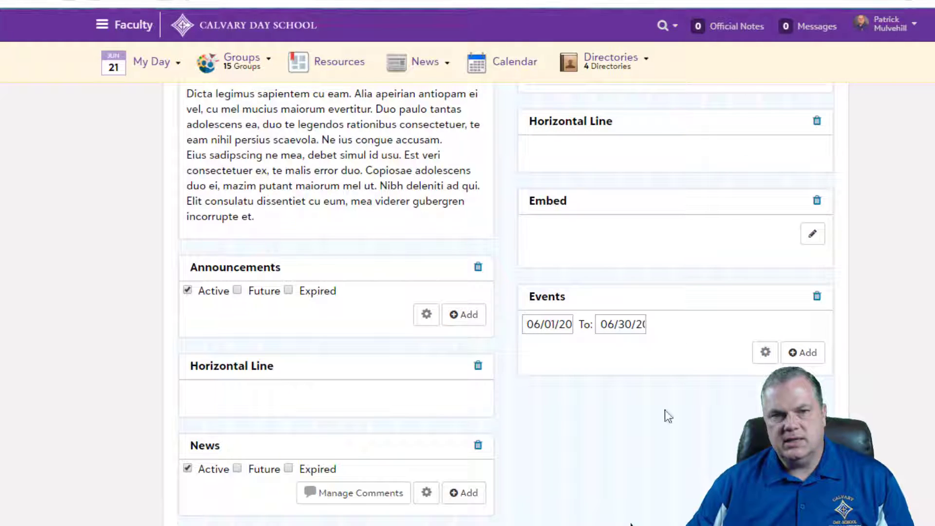
Step: Scroll back to the top of the bulletin board to view the Class Links section
{"action": "scroll", "coordinate": [664, 334], "scroll_direction": "up", "scroll_amount": 6}
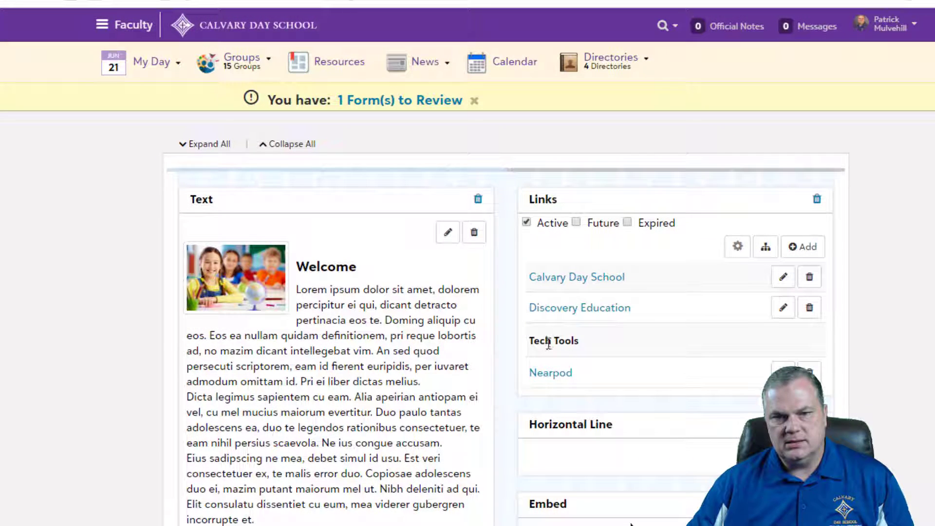